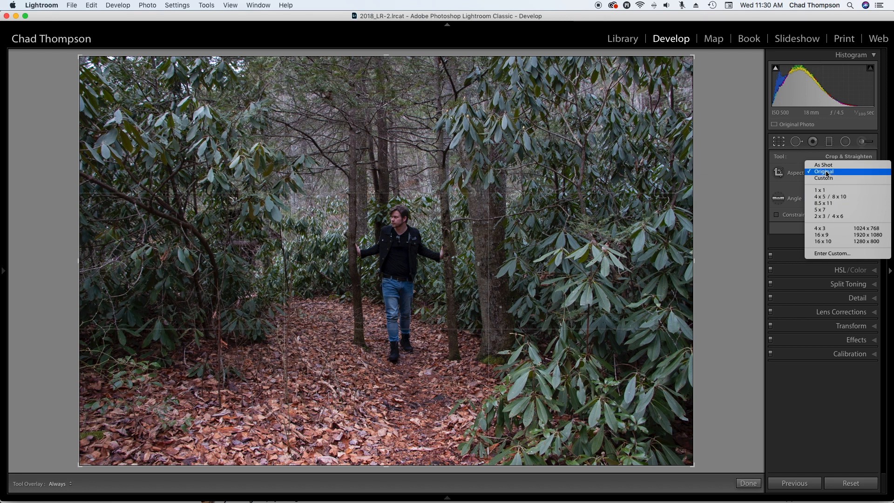
Step: Crop the photo to a vertical 4 x 5 / 8 x 10 frame, shifting it slightly so the man sits near the centre
click(826, 197)
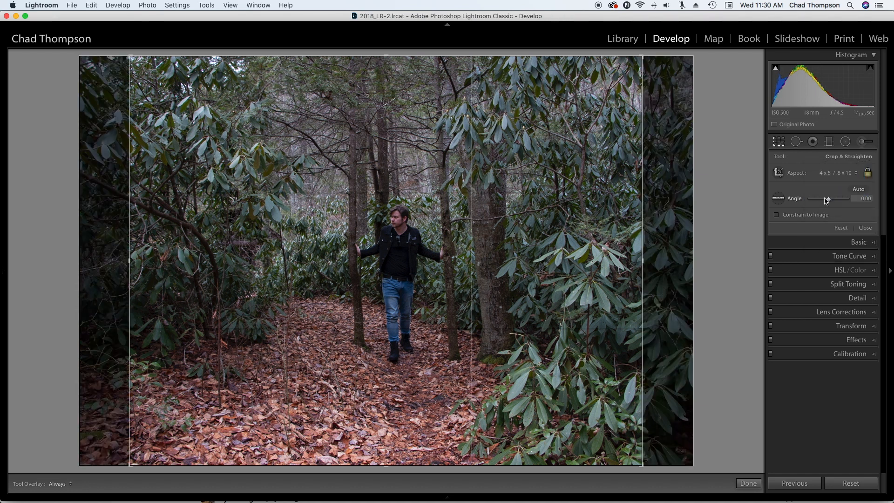
key(x)
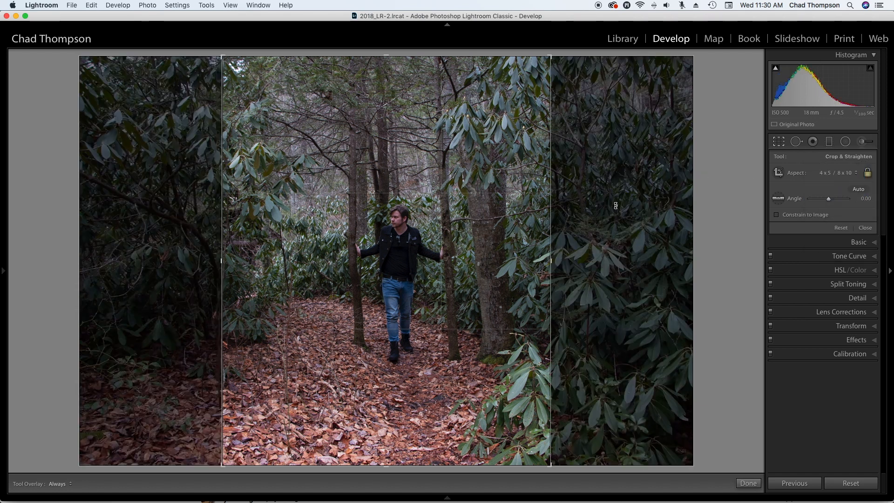
drag(421, 218, 410, 217)
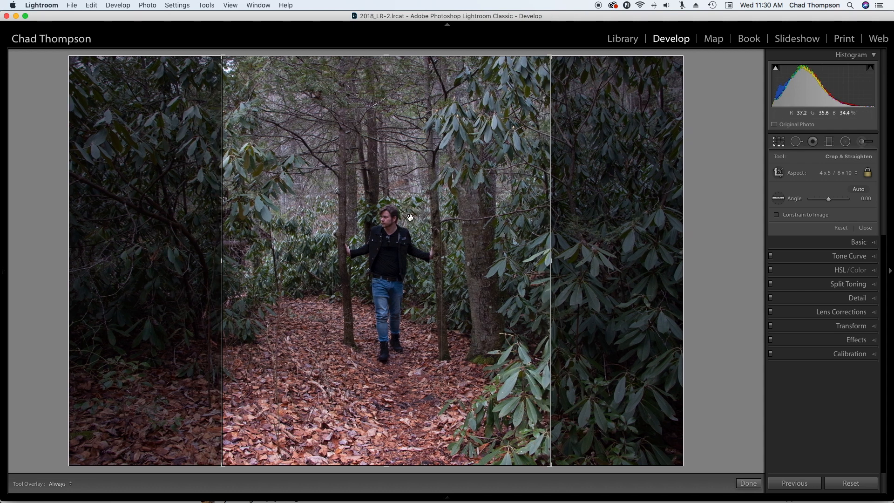
key(Return)
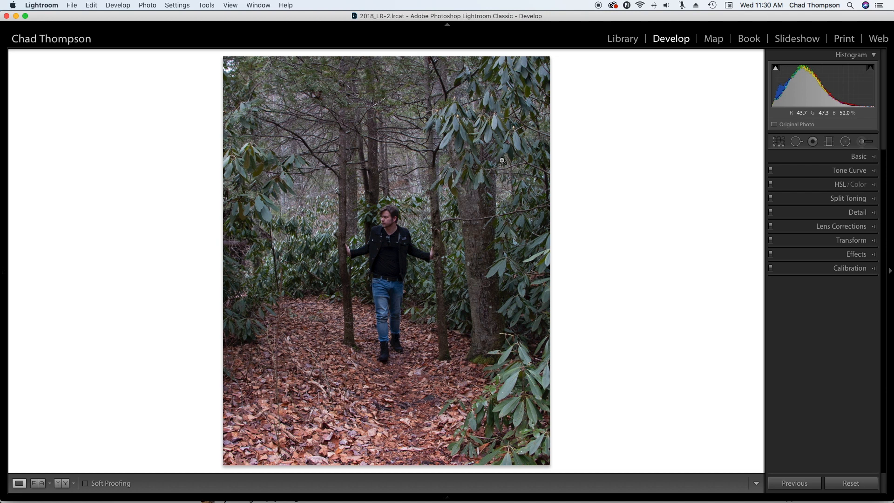
Step: Set the basic Exposure to −0.90, Highlights to −64, Shadows to +82 and the white balance Temp to 5,062
click(859, 157)
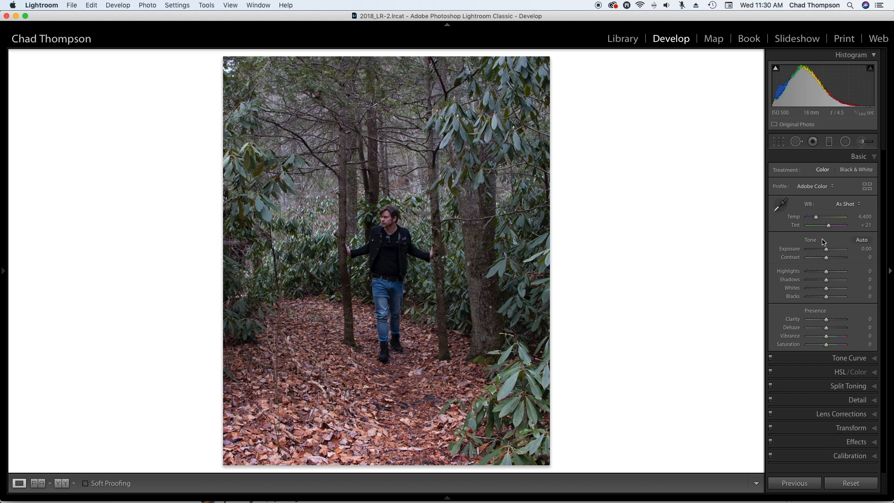
drag(827, 252, 822, 250)
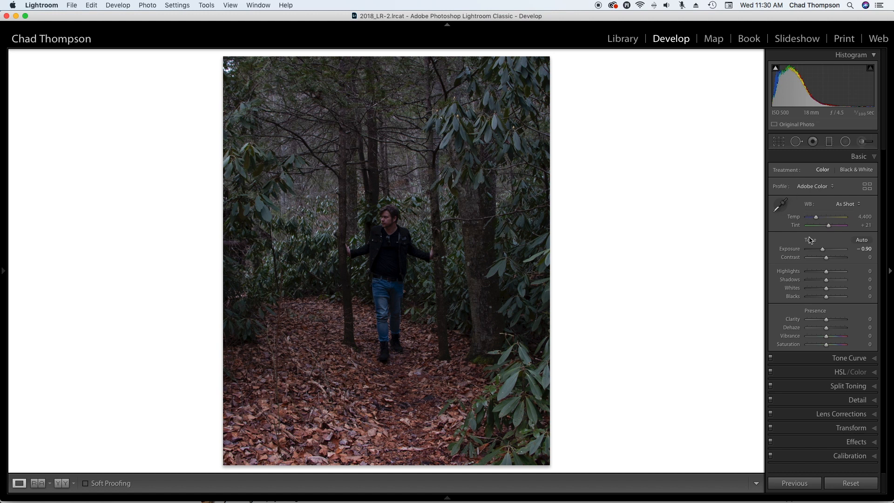
mouse_move(826, 280)
mouse_down()
mouse_move(839, 282)
mouse_move(814, 274)
mouse_up()
drag(817, 218, 820, 220)
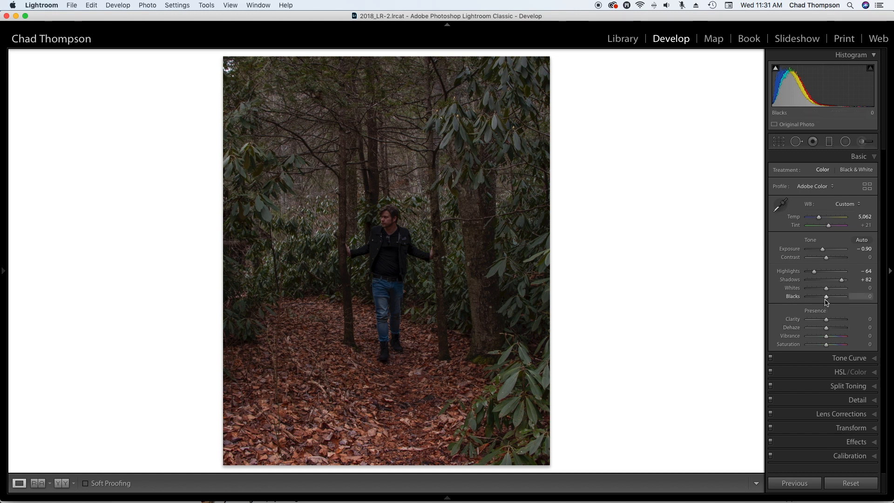
Step: Set Blacks to −26 and Contrast to +13, with Clarity +13, Vibrance +11 and Saturation −20
drag(826, 297, 823, 296)
drag(826, 258, 829, 261)
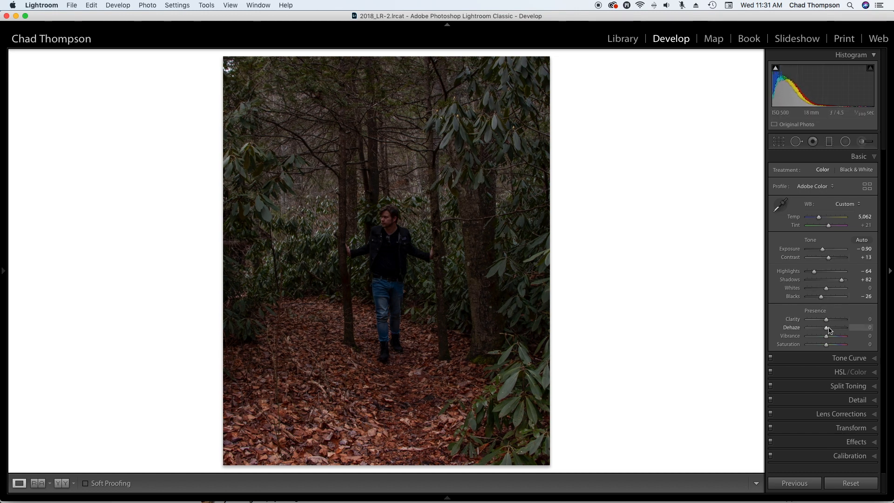
drag(826, 320, 823, 345)
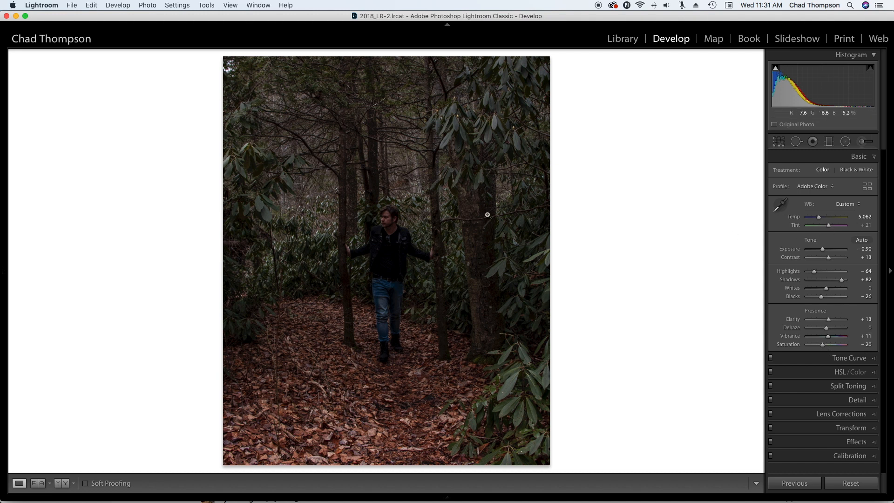
click(875, 157)
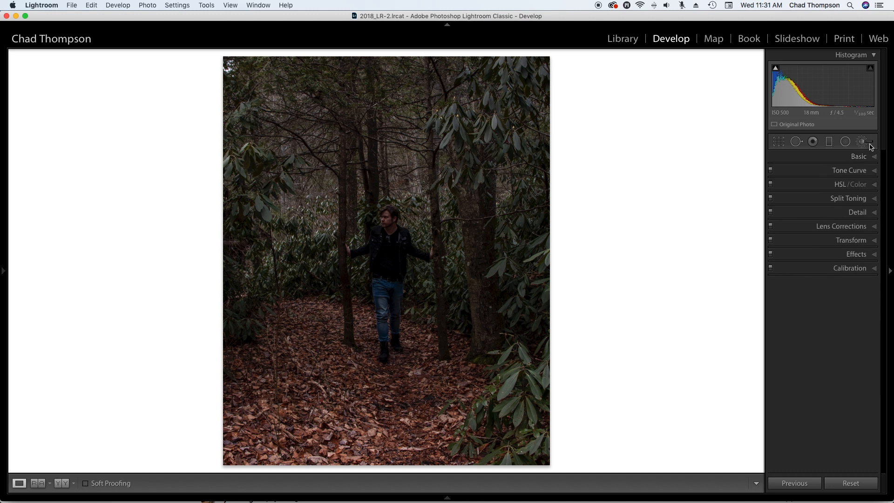
Step: Paint a Dodge (Lighten) brush adjustment over the man from his face down to his boots
click(867, 147)
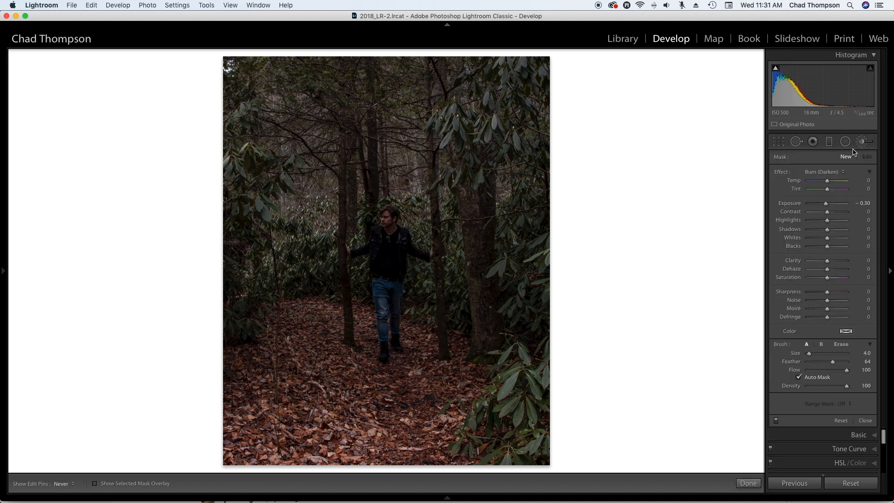
click(833, 171)
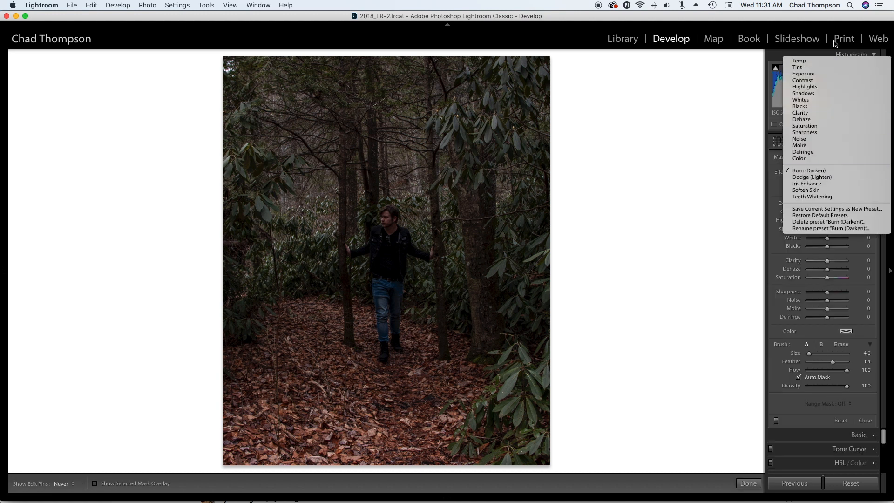
click(832, 178)
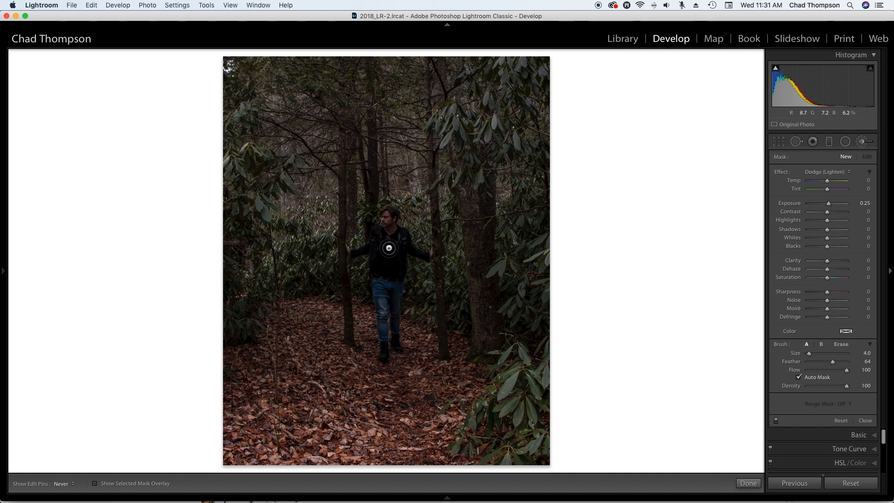
mouse_move(385, 222)
mouse_down()
mouse_move(387, 235)
mouse_move(368, 250)
mouse_move(345, 250)
mouse_move(373, 241)
mouse_move(373, 268)
mouse_move(397, 261)
mouse_move(401, 238)
mouse_move(408, 251)
mouse_move(434, 254)
mouse_move(415, 253)
mouse_move(391, 219)
mouse_move(385, 346)
mouse_move(389, 295)
mouse_move(397, 347)
mouse_up()
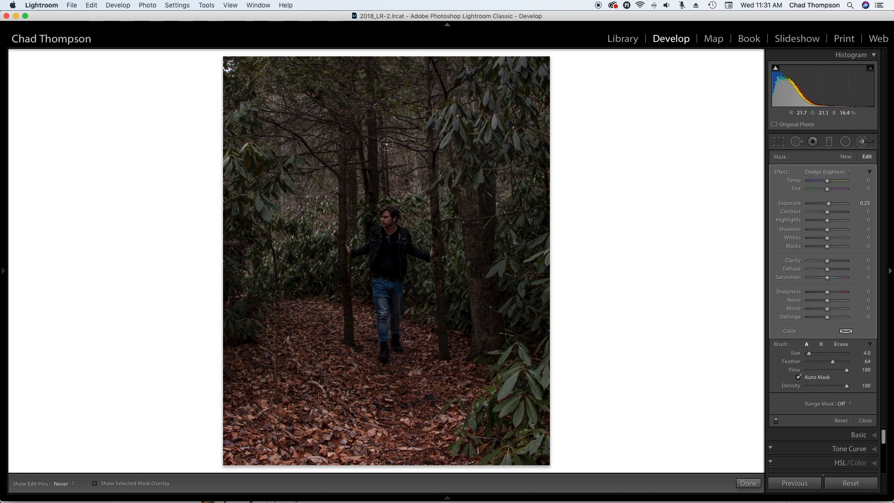
Step: Check the brush coverage on the man with the mask overlay, and set the brush adjustment's Exposure to 0.73
click(95, 484)
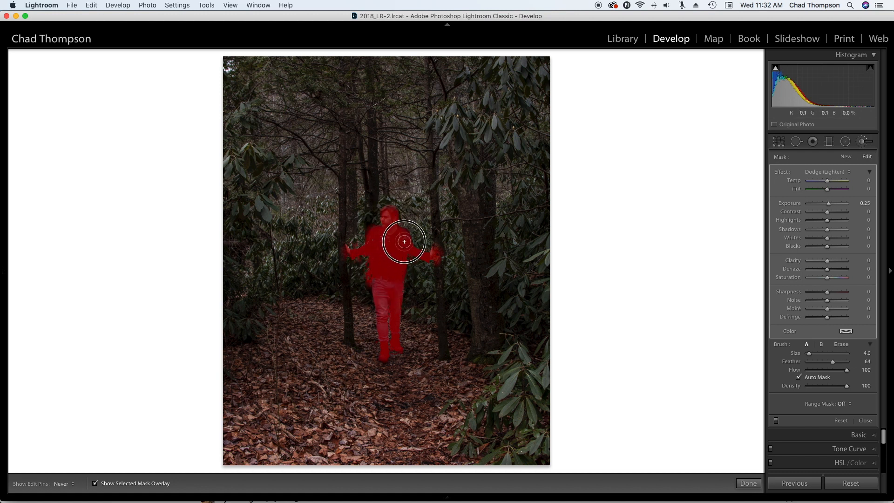
click(95, 483)
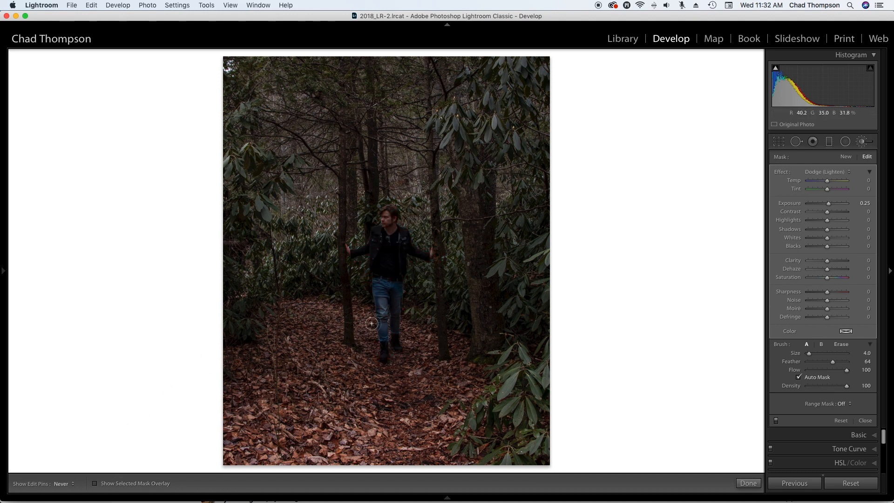
drag(834, 206, 833, 206)
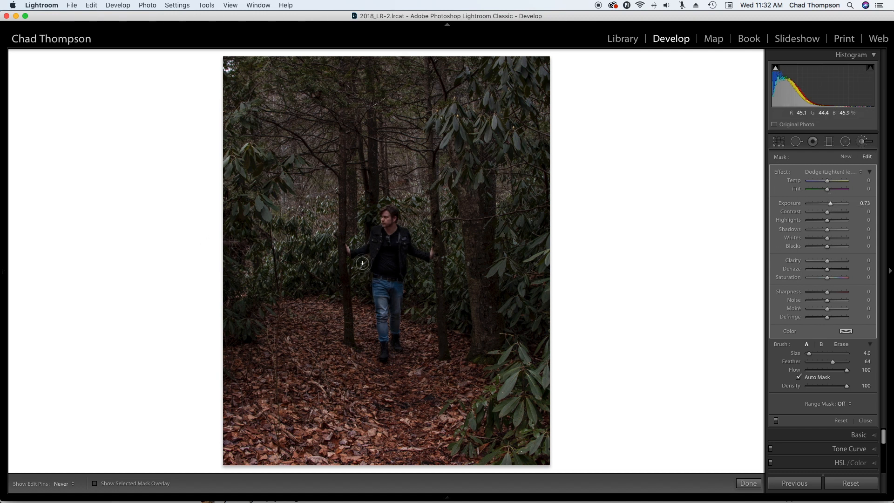
click(744, 483)
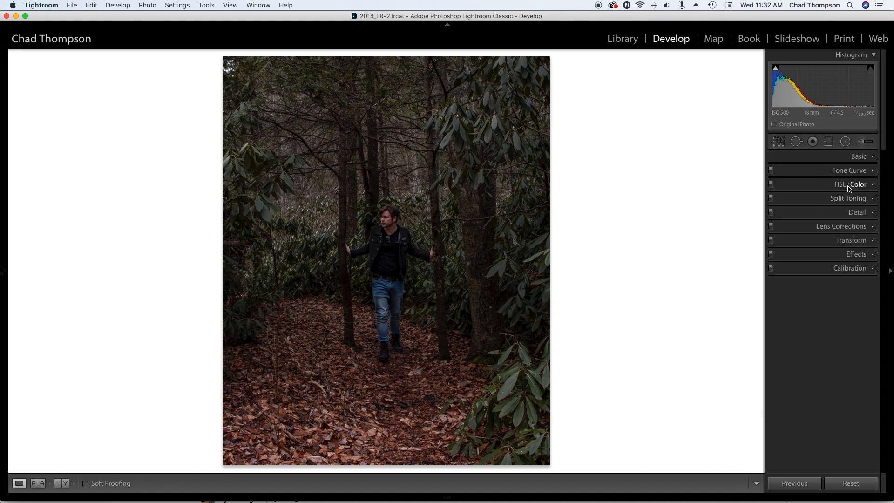
Step: Shift the hue of the man's jeans with the targeted adjustment, bringing Aqua to −10 and Blue to −28
click(875, 185)
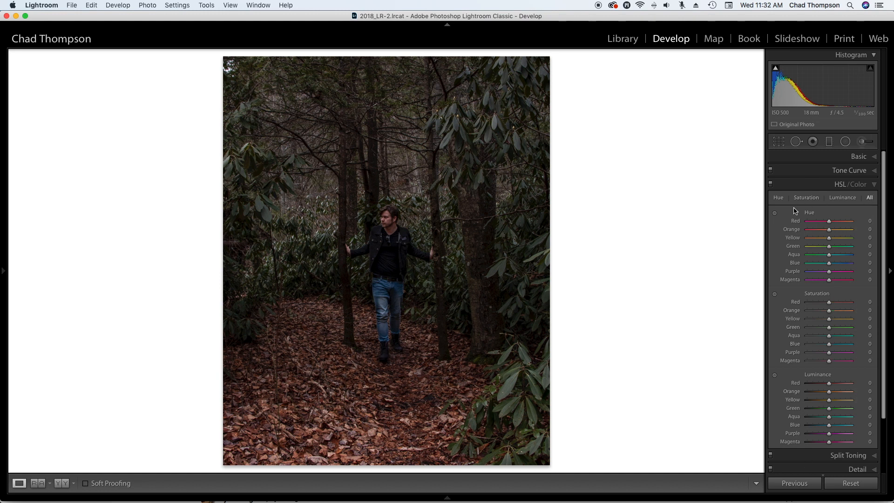
click(773, 215)
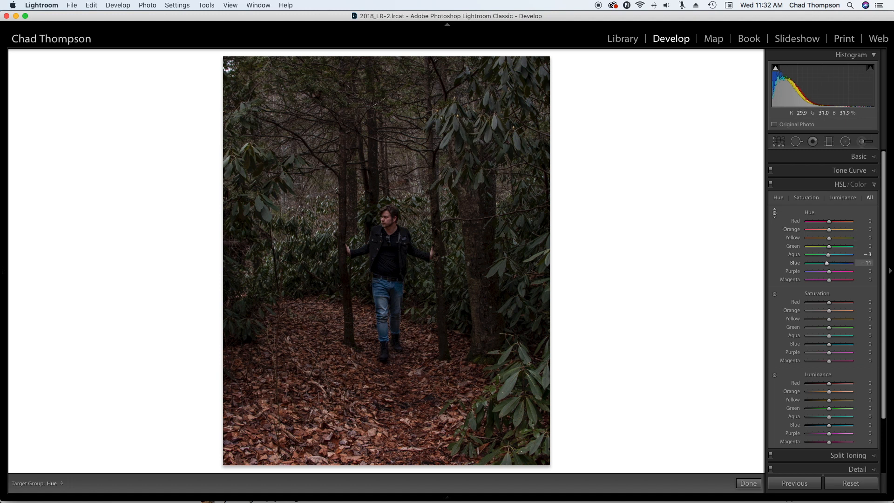
mouse_move(383, 311)
mouse_down()
mouse_move(384, 319)
mouse_move(384, 310)
mouse_up()
drag(382, 297, 382, 297)
mouse_move(453, 111)
mouse_down()
mouse_move(450, 139)
mouse_move(465, 50)
mouse_move(460, 123)
mouse_move(460, 110)
mouse_up()
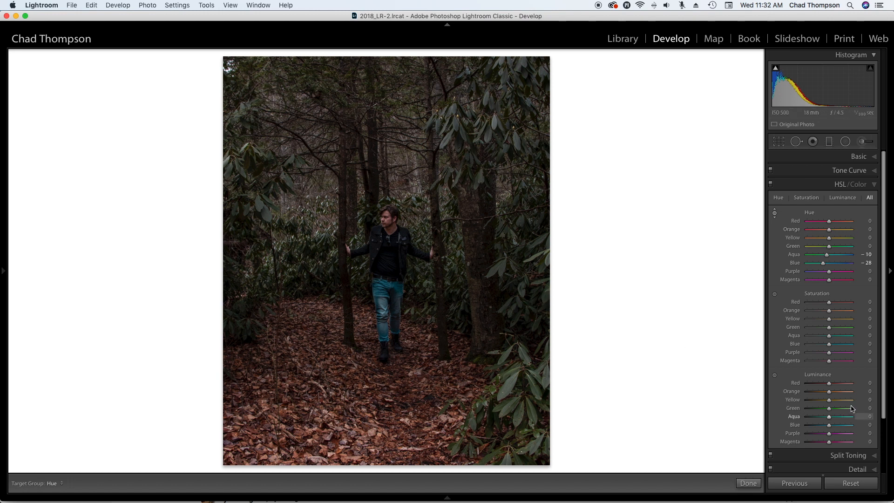
Step: Mute and brighten the jeans with Saturation at Aqua −16, Blue −59 and Luminance at Aqua +1, Blue +13
click(776, 294)
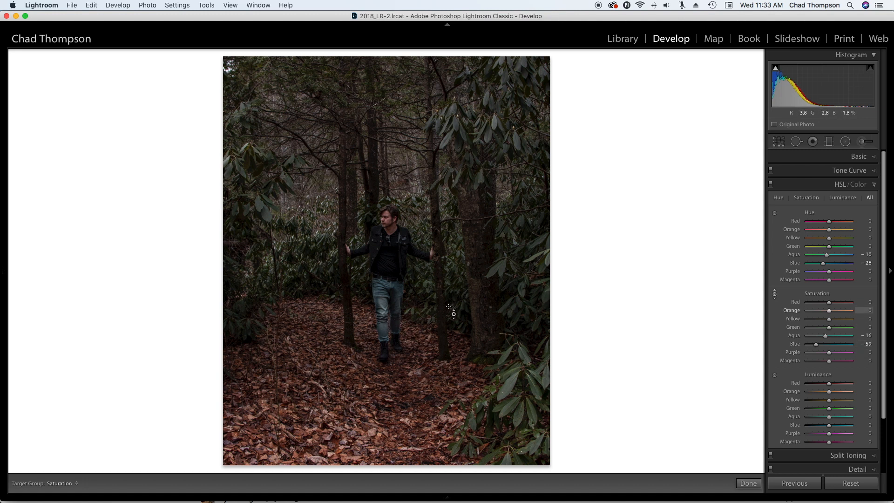
click(775, 375)
drag(455, 126, 455, 117)
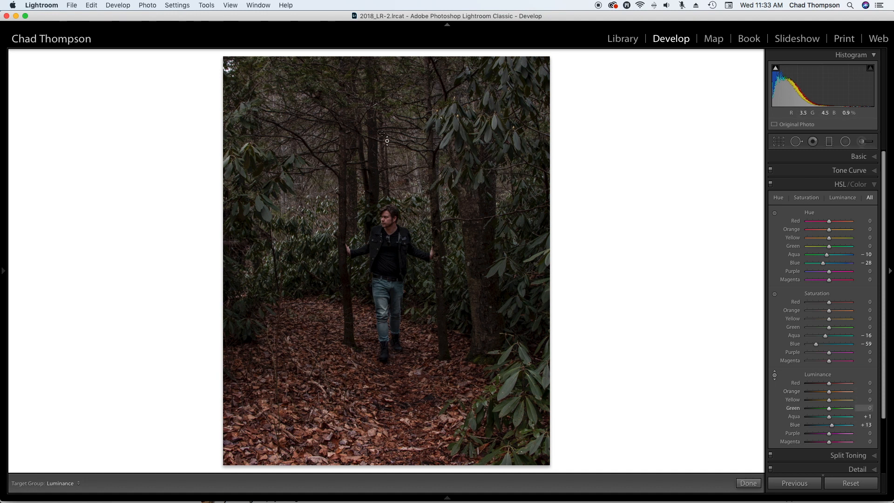
Step: Mute and darken the green foliage: Hue Green −83, Aqua −19; Saturation Green −78, Aqua −23; Luminance Green −87, Aqua −9
click(775, 214)
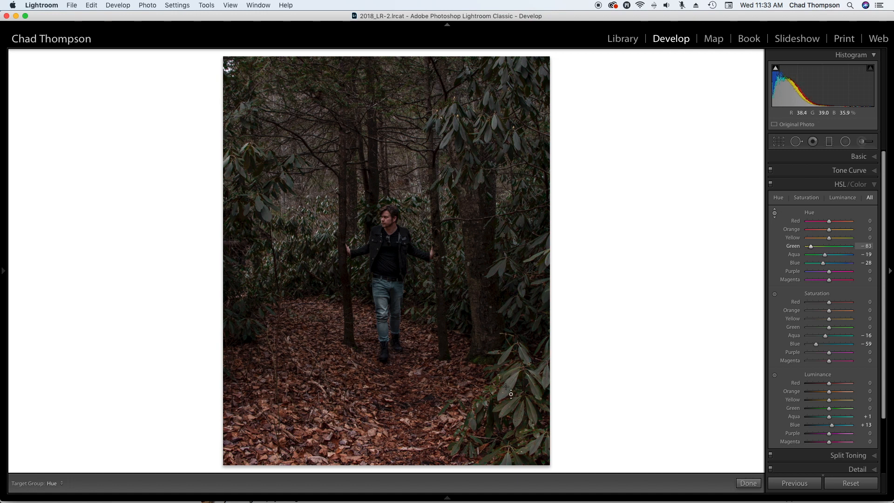
click(775, 294)
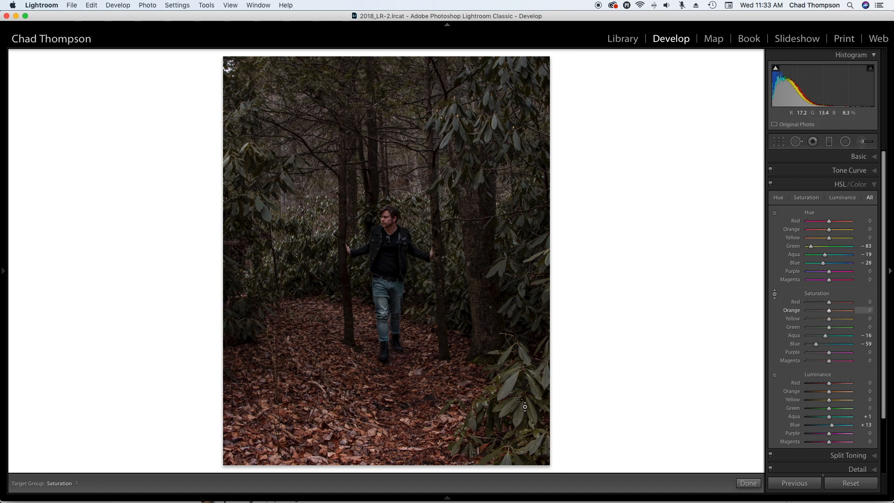
drag(511, 394, 511, 410)
click(774, 375)
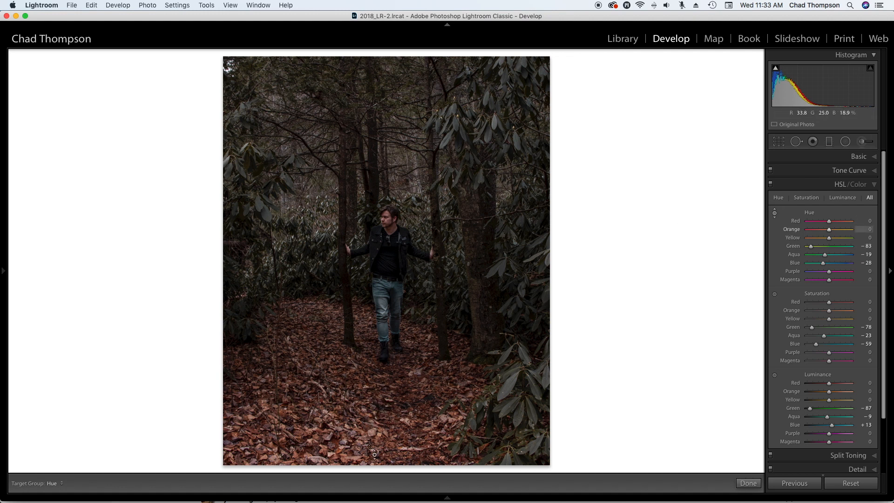
Step: Adjust the hue of the fallen leaves on the ground to Red −6, Orange +2 and Yellow +23
drag(383, 422, 383, 415)
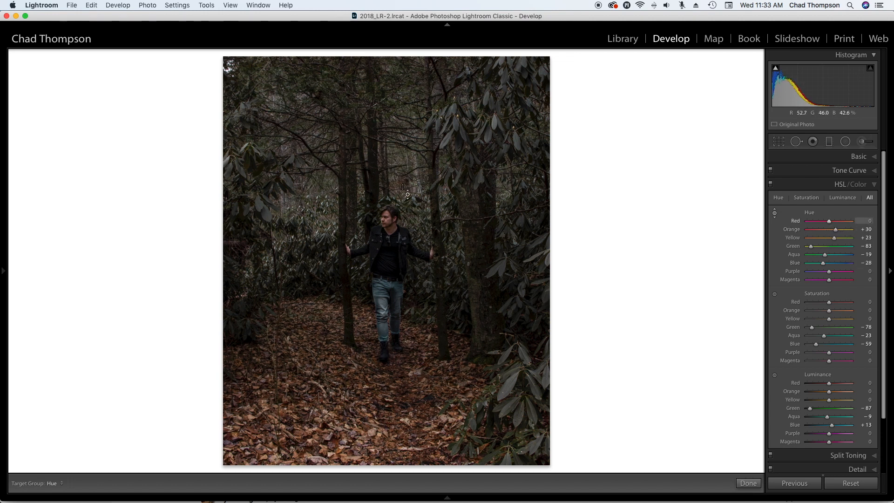
drag(380, 404, 380, 408)
drag(380, 412, 380, 411)
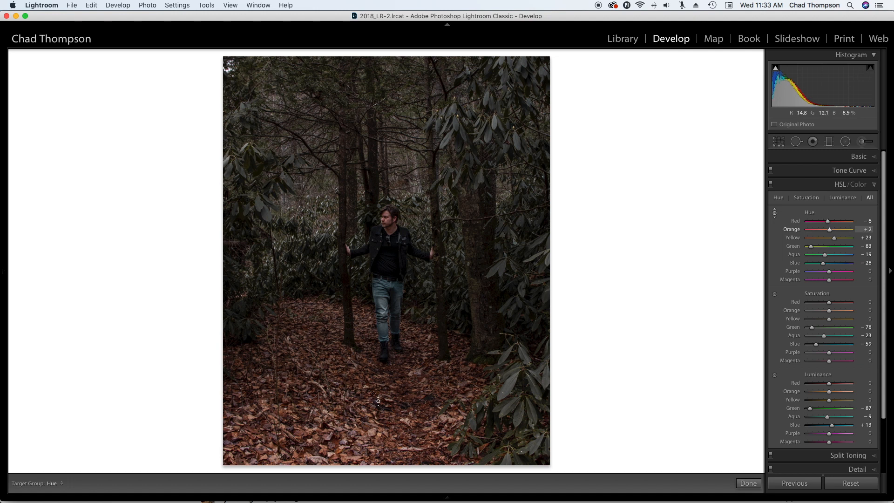
Step: Enrich and darken the fallen leaves with Saturation at Red +2, Orange +9 and Luminance at Red −10, Orange −7
click(775, 296)
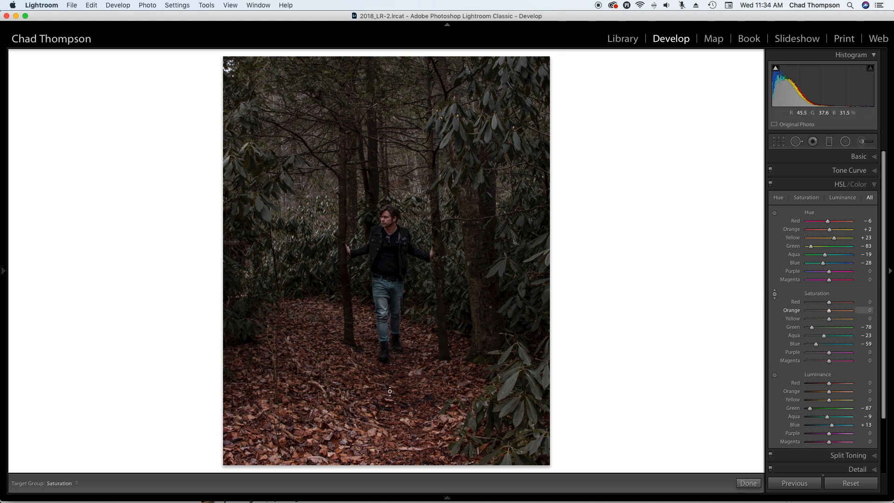
drag(385, 389, 385, 395)
scroll(792, 307, down, 3)
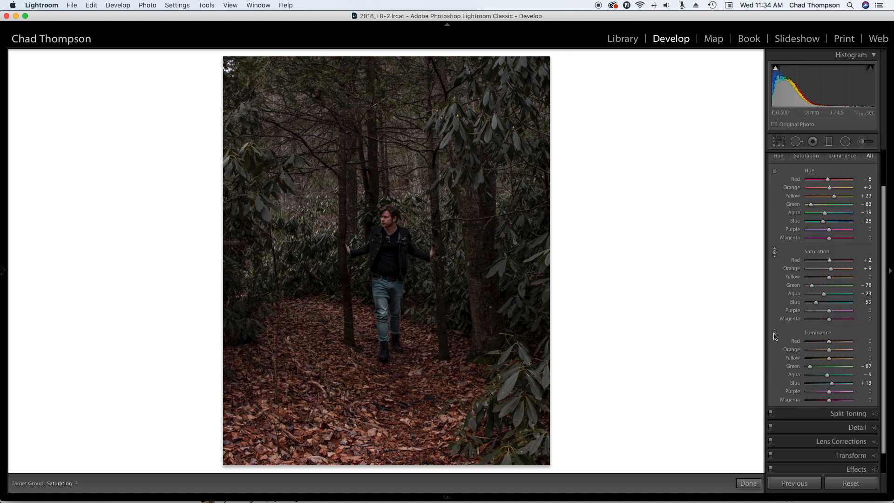
click(775, 334)
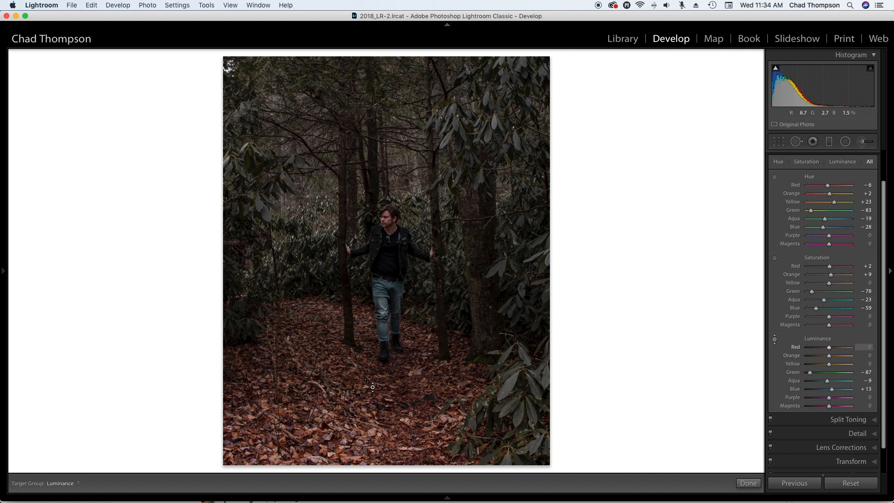
drag(367, 384, 366, 381)
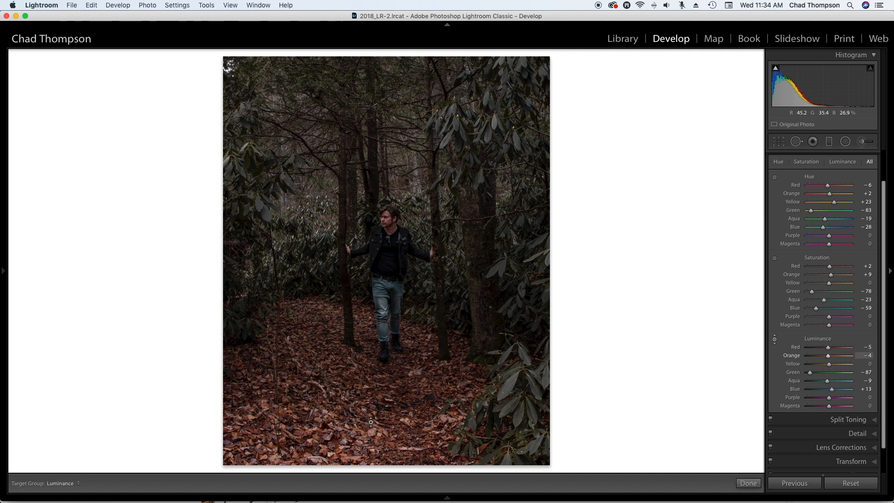
drag(367, 416, 366, 421)
scroll(855, 197, up, 2)
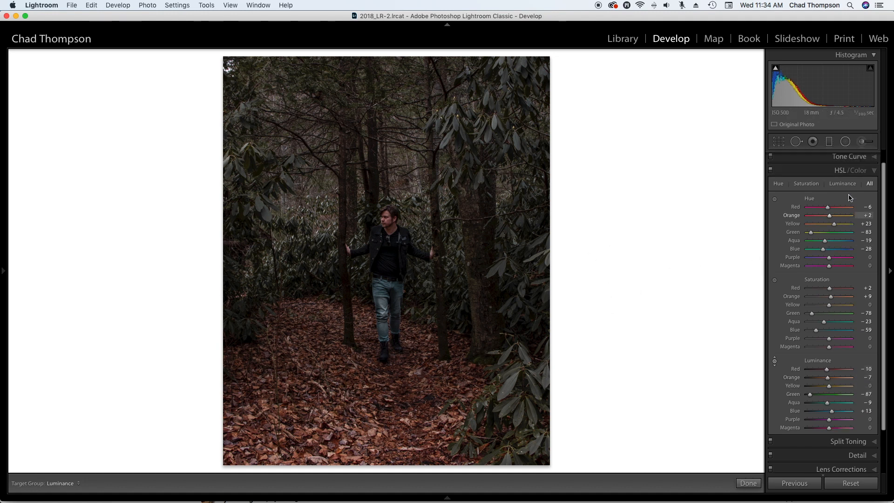
click(876, 186)
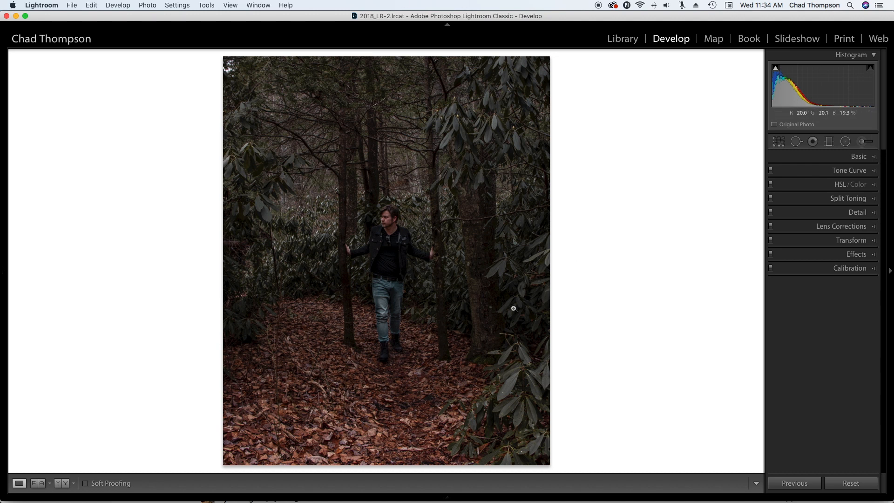
Step: Dodge the man's face and body with the Adjustment Brush and set the brush exposure to 0.61
click(862, 142)
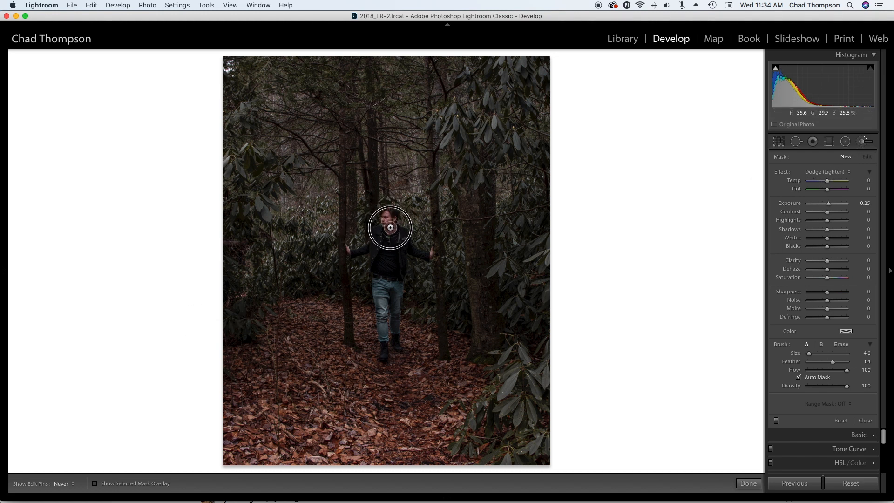
mouse_move(378, 255)
mouse_down()
mouse_move(401, 257)
mouse_move(402, 230)
mouse_move(383, 265)
mouse_up()
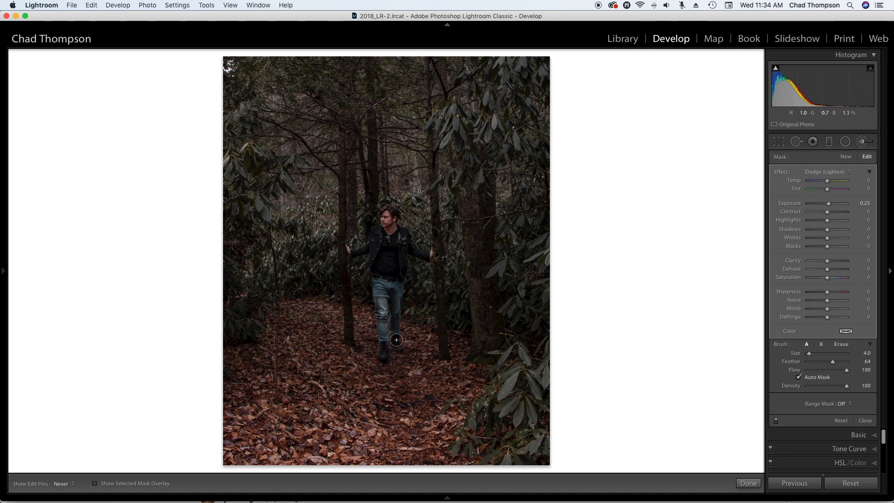
drag(828, 203, 833, 205)
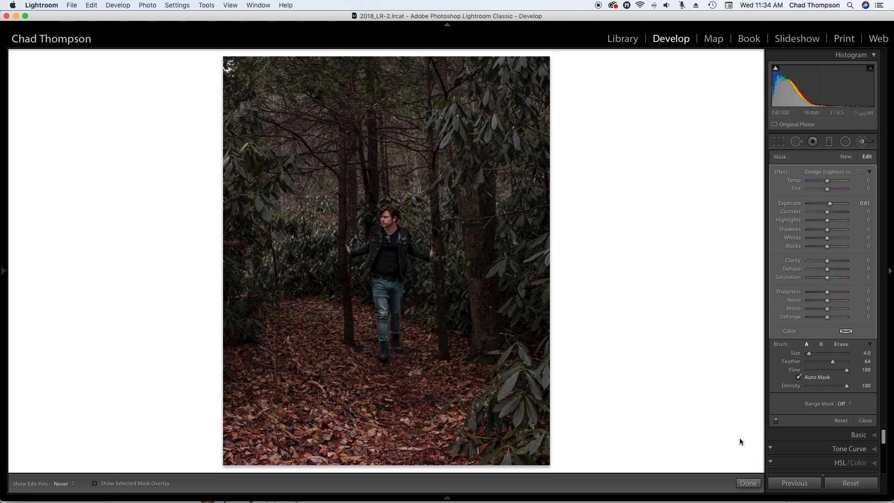
click(748, 483)
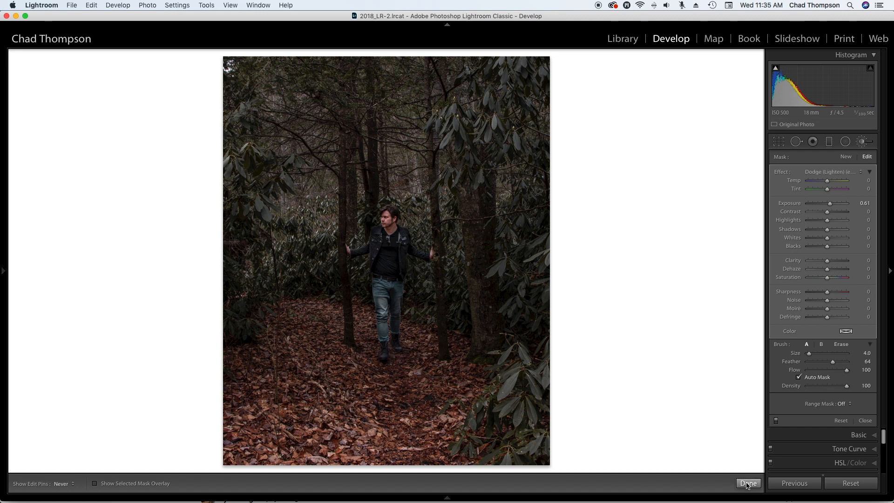
Step: Draw a tall Radial Filter oval around the man with the Burn (Darken) effect and set its exposure to −0.33
click(847, 142)
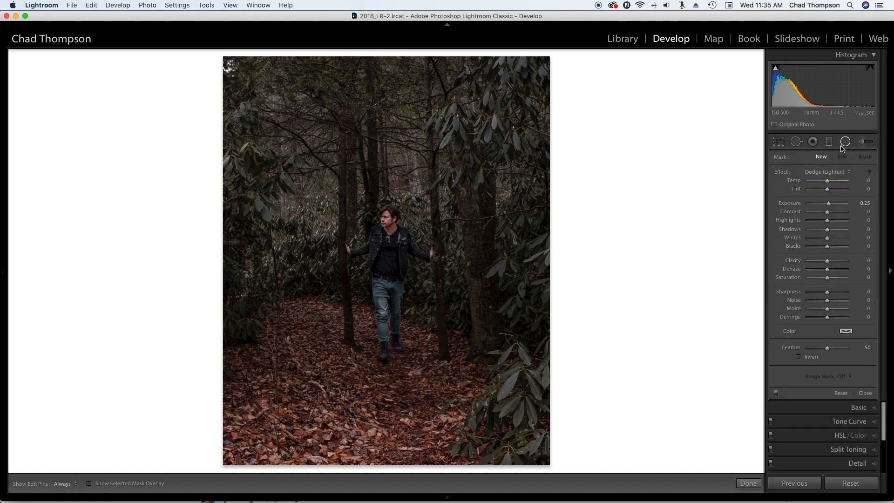
click(837, 171)
click(837, 164)
drag(357, 204, 418, 317)
drag(398, 239, 407, 266)
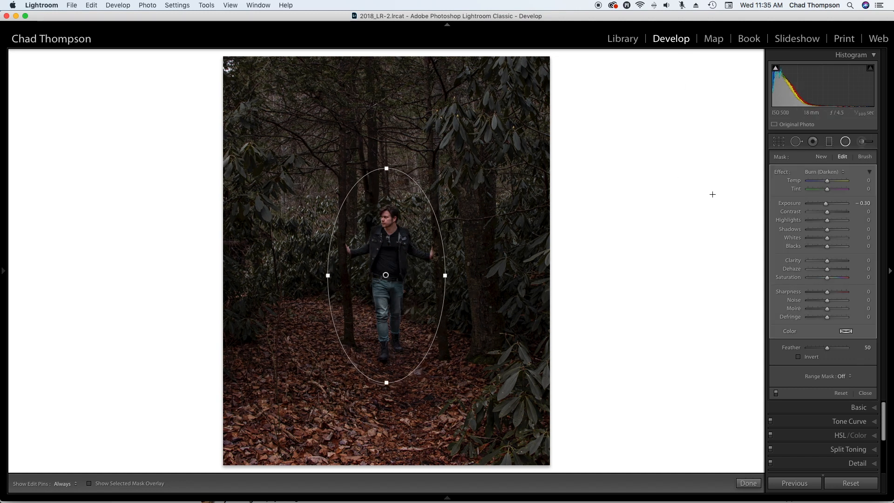
mouse_move(827, 204)
mouse_down()
mouse_move(819, 204)
mouse_move(826, 206)
mouse_up()
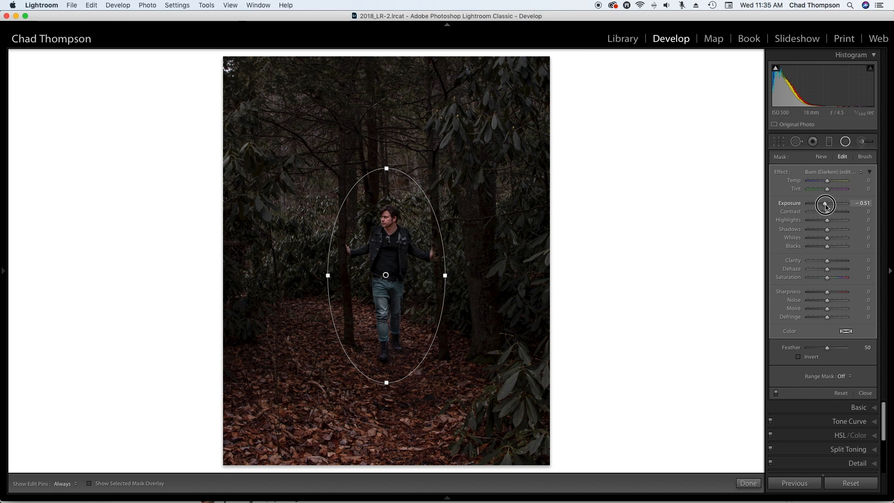
drag(826, 206, 826, 207)
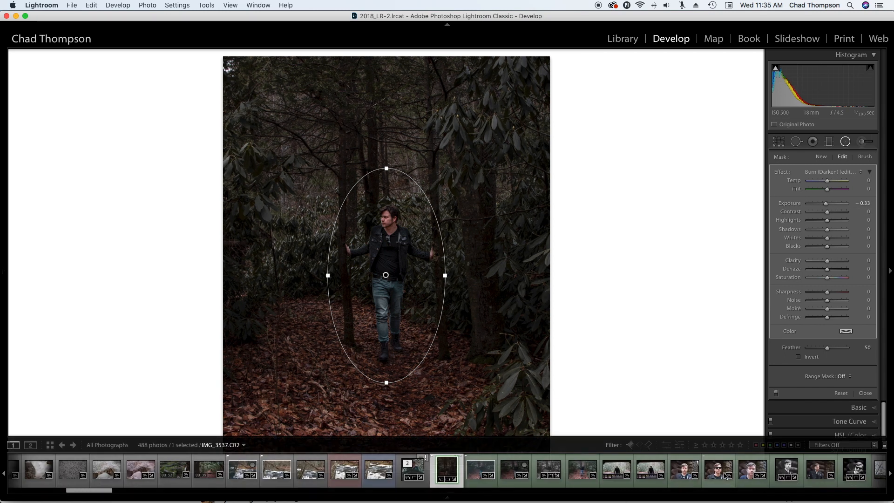
click(742, 484)
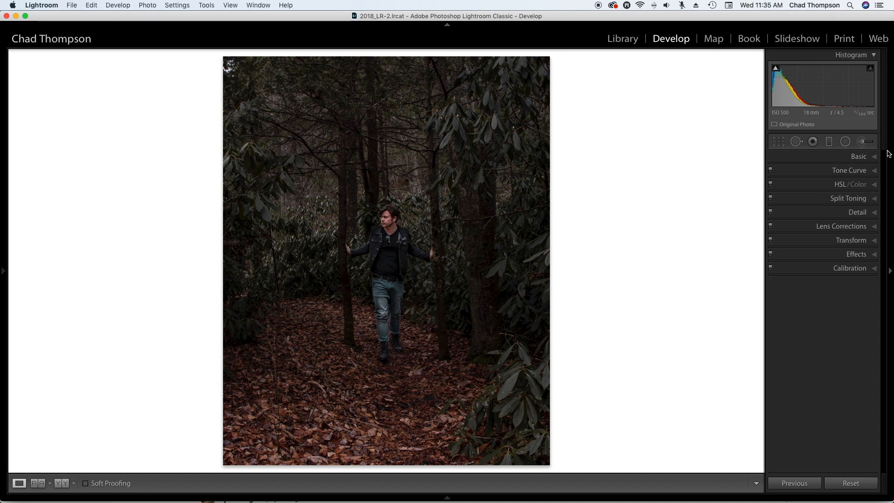
Step: Warm the photo's white balance by setting the temperature to 5,627
click(859, 157)
click(819, 217)
drag(820, 218, 821, 218)
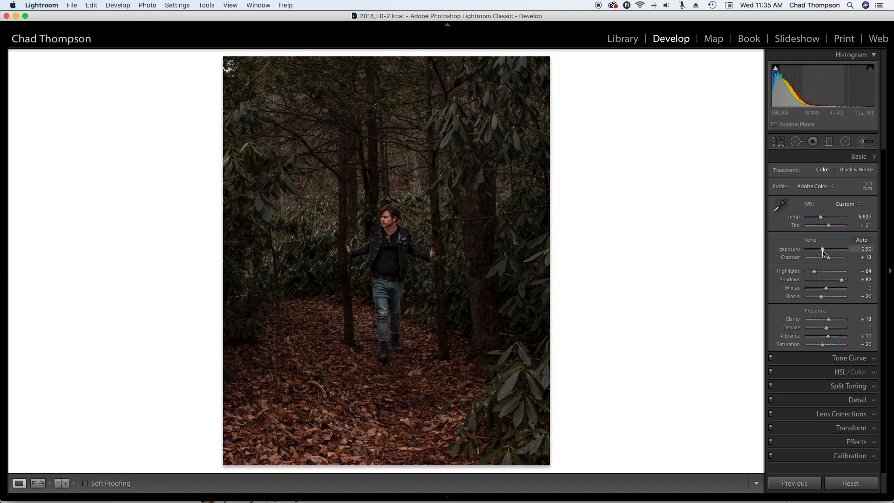
Step: Sharpen the photo with an Amount of 78 and Masking of 92
click(865, 400)
drag(818, 321, 826, 322)
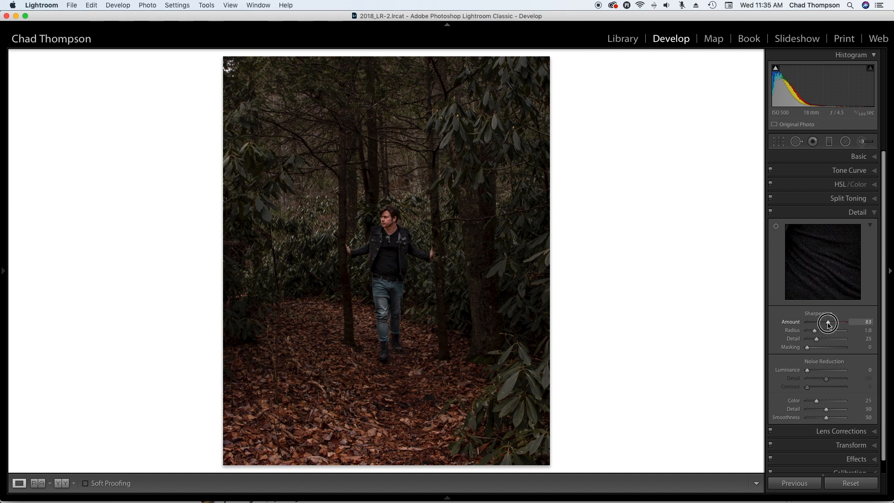
drag(808, 348, 842, 349)
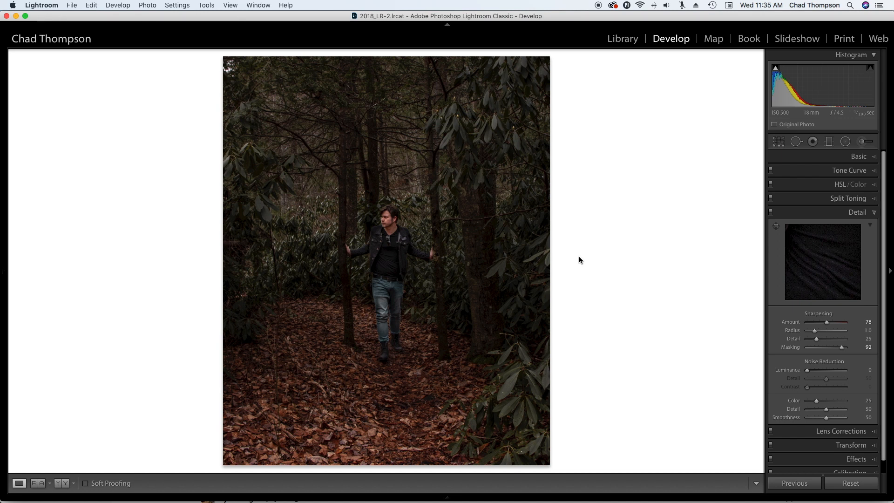
click(868, 215)
Step: Add film grain with an Amount of 38 and a post-crop vignette with an Amount of −12
click(862, 259)
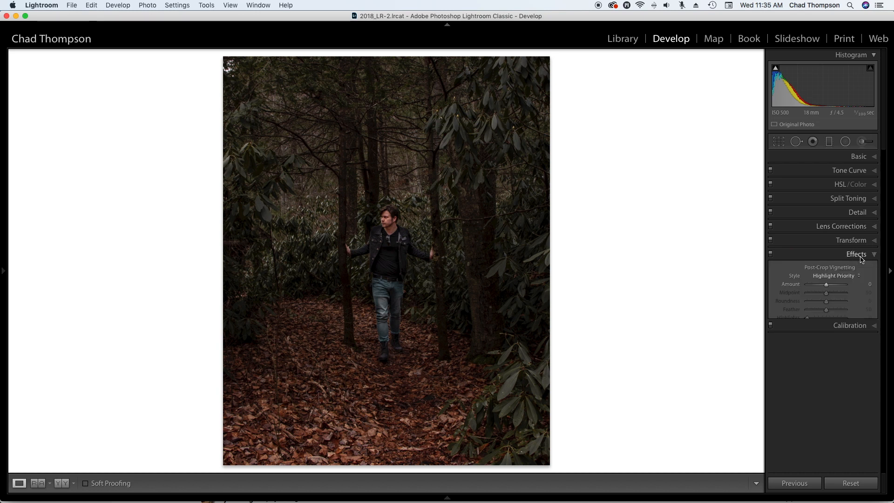
drag(807, 341, 822, 344)
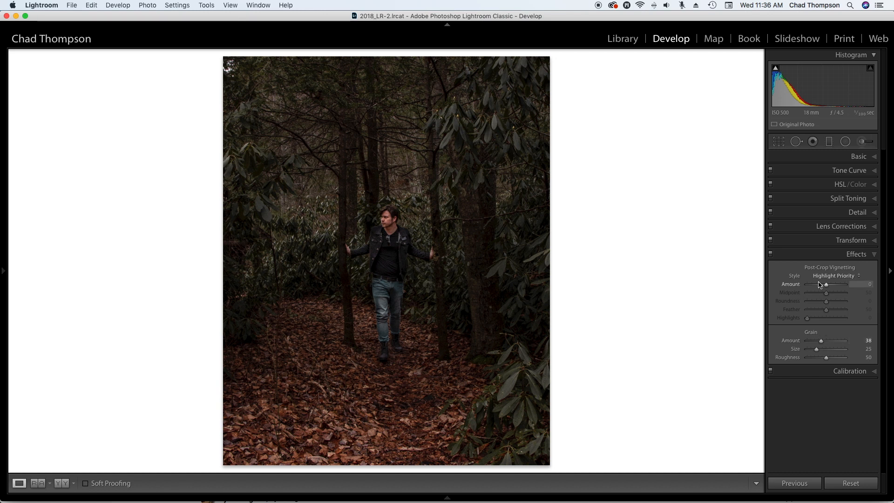
drag(826, 288, 825, 288)
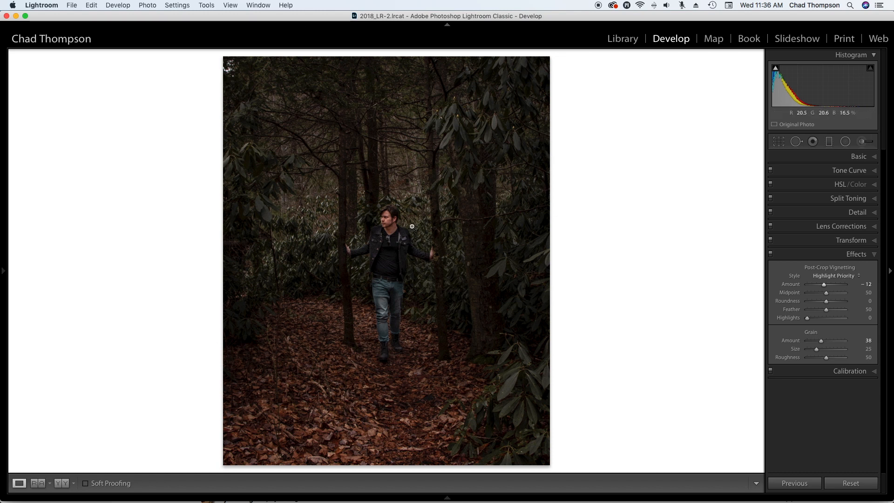
click(856, 255)
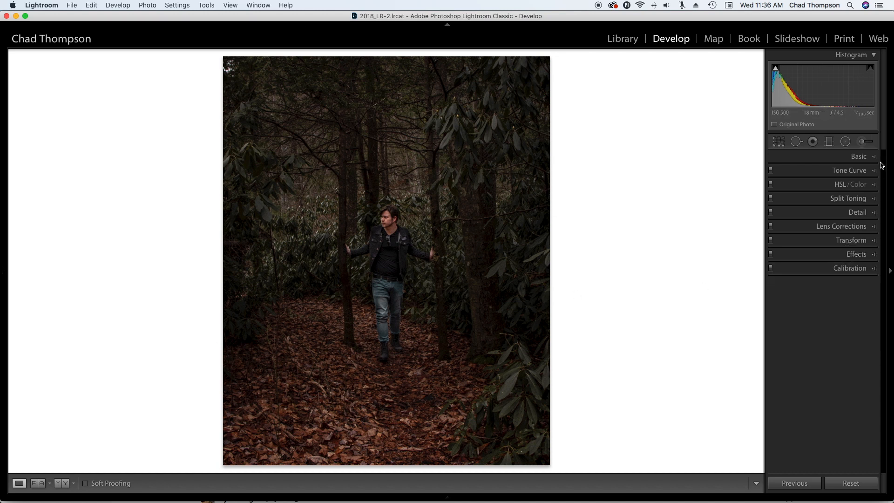